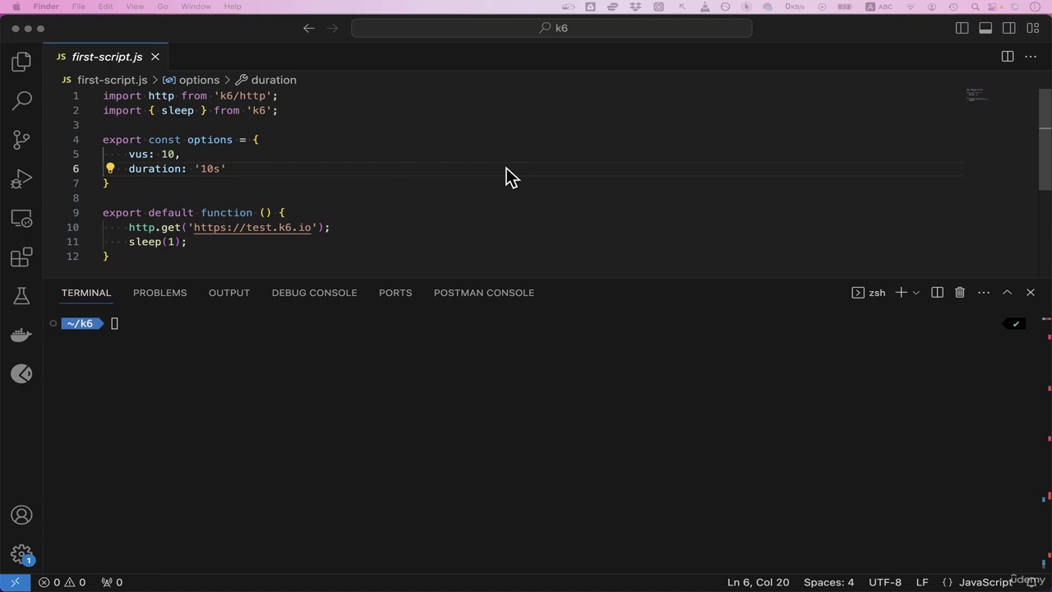
# Step: Try to log in from the terminal with "k6 login cloud", leaving the email and password blank
pyautogui.click(372, 355)
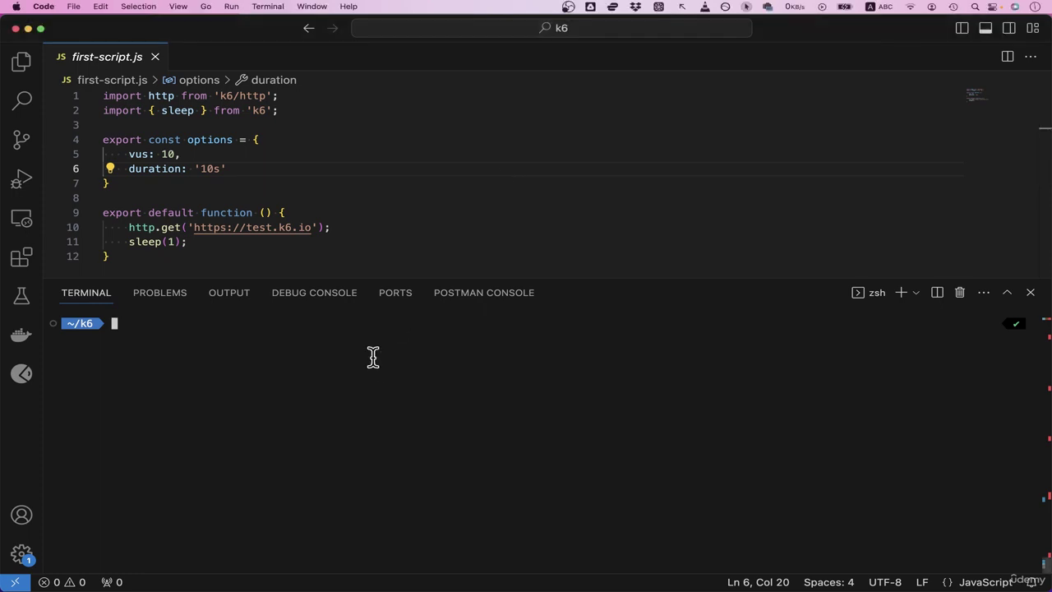
pyautogui.write('k6 login ')
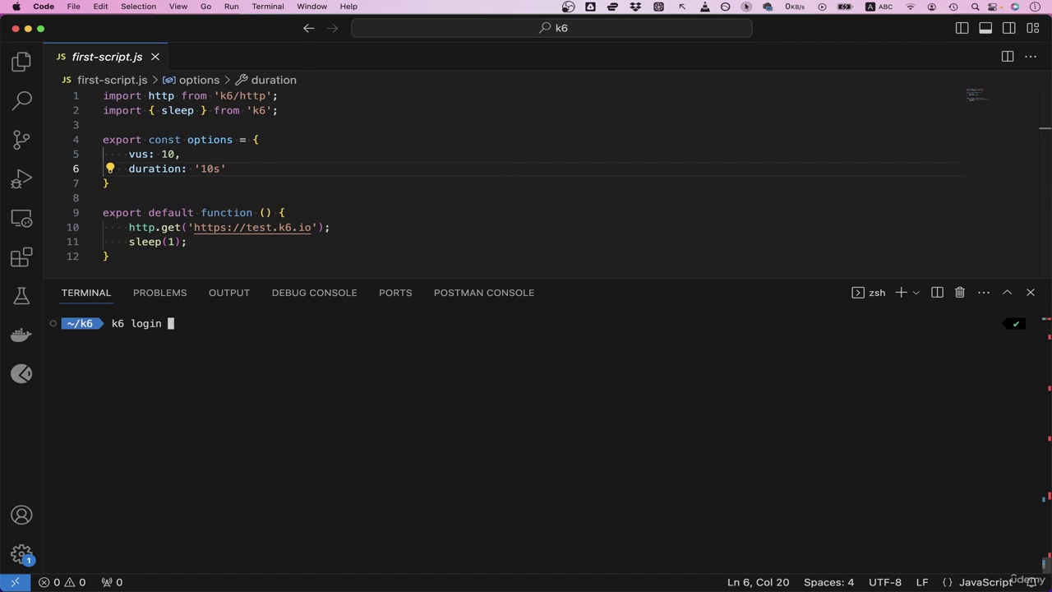
pyautogui.write('cloud')
pyautogui.press('Return')
pyautogui.press('Return')
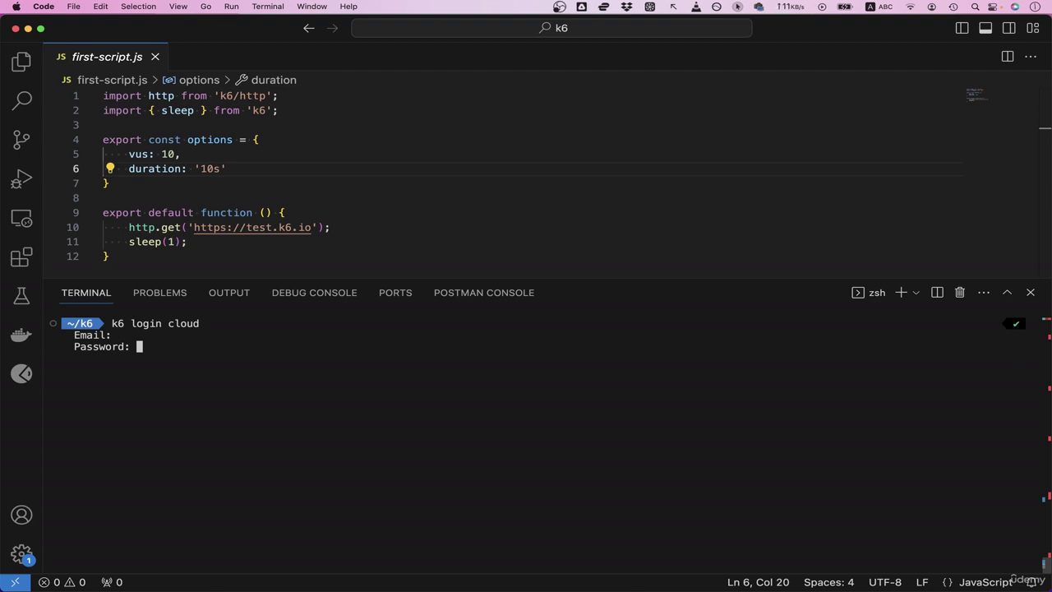
pyautogui.press('Return')
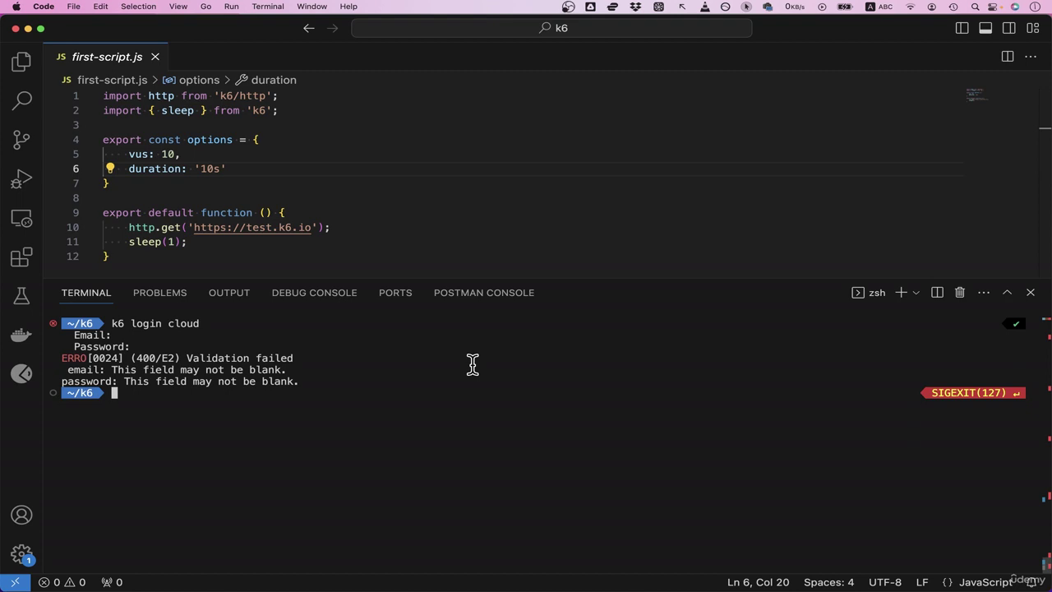
# Step: Switch to Grafana in the browser, open the performance testing settings and copy the personal API token after briefly revealing it
pyautogui.hotkey('ctrl', 'Right')
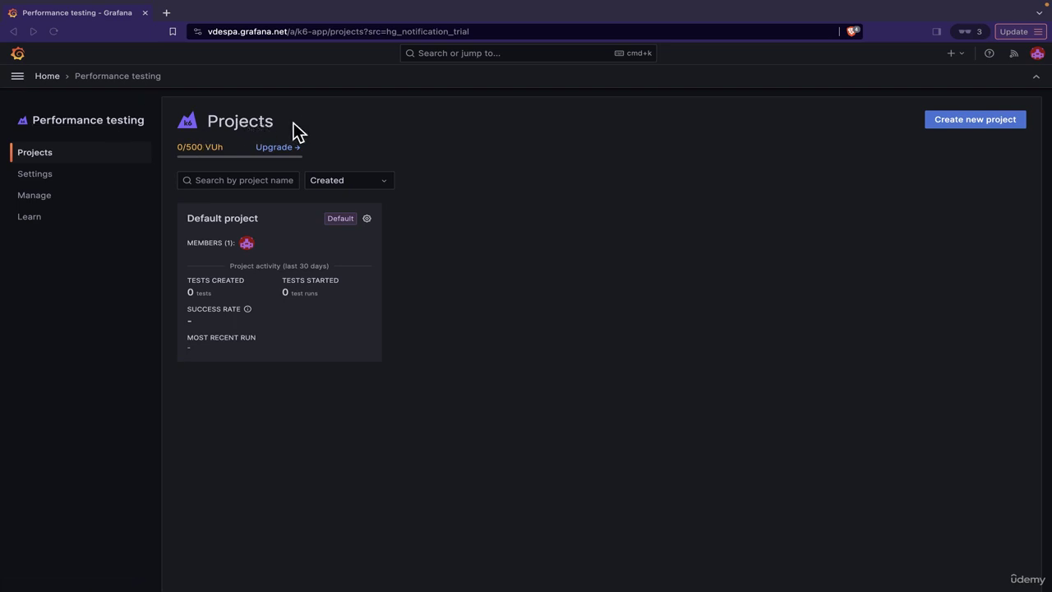
pyautogui.click(45, 179)
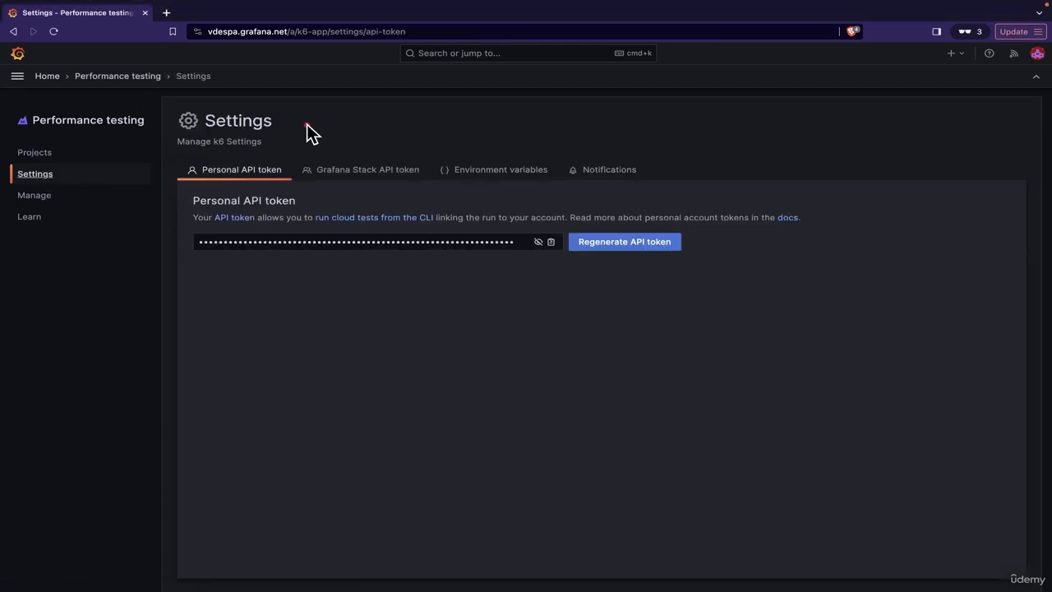
pyautogui.moveTo(306, 126); pyautogui.dragTo(271, 156)
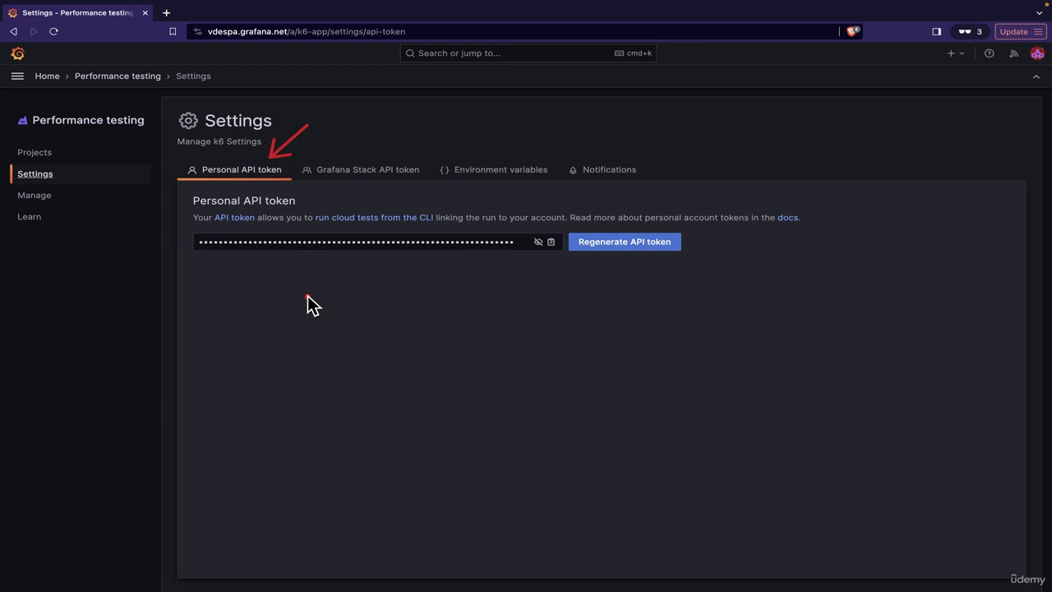
pyautogui.click(538, 243)
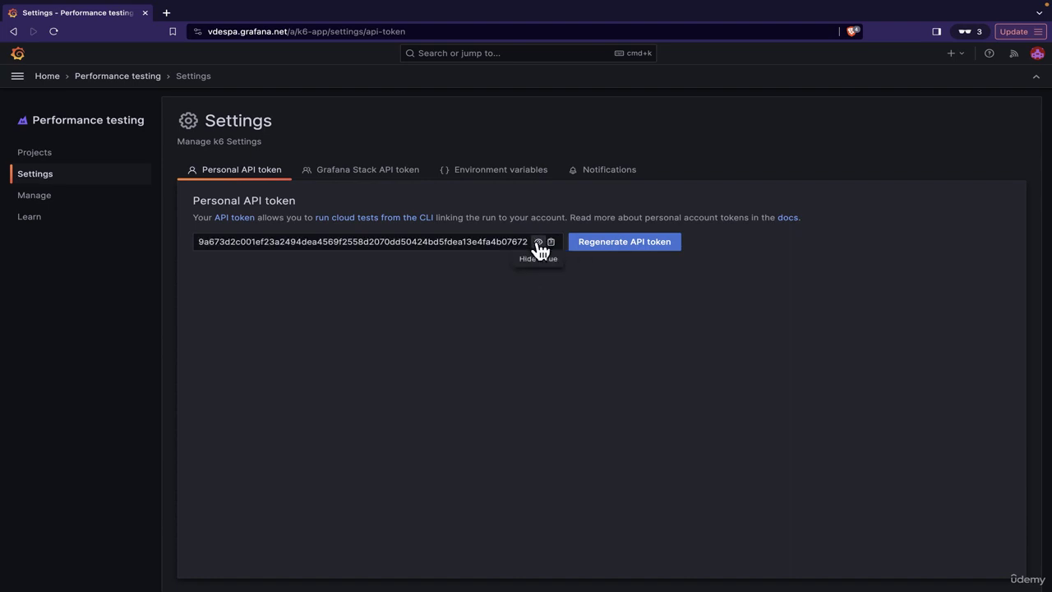
pyautogui.click(537, 242)
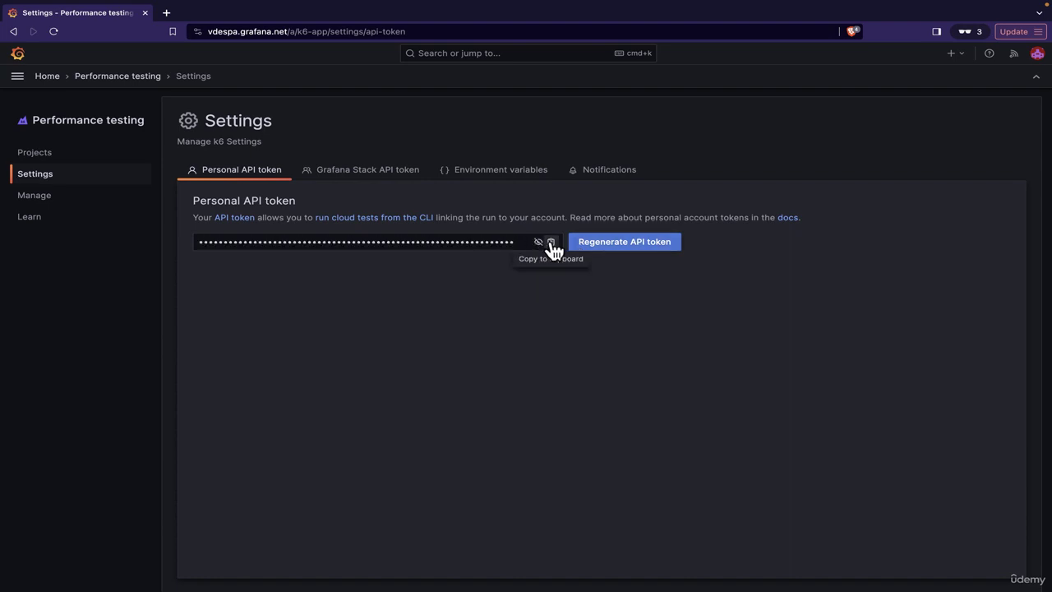
pyautogui.click(551, 243)
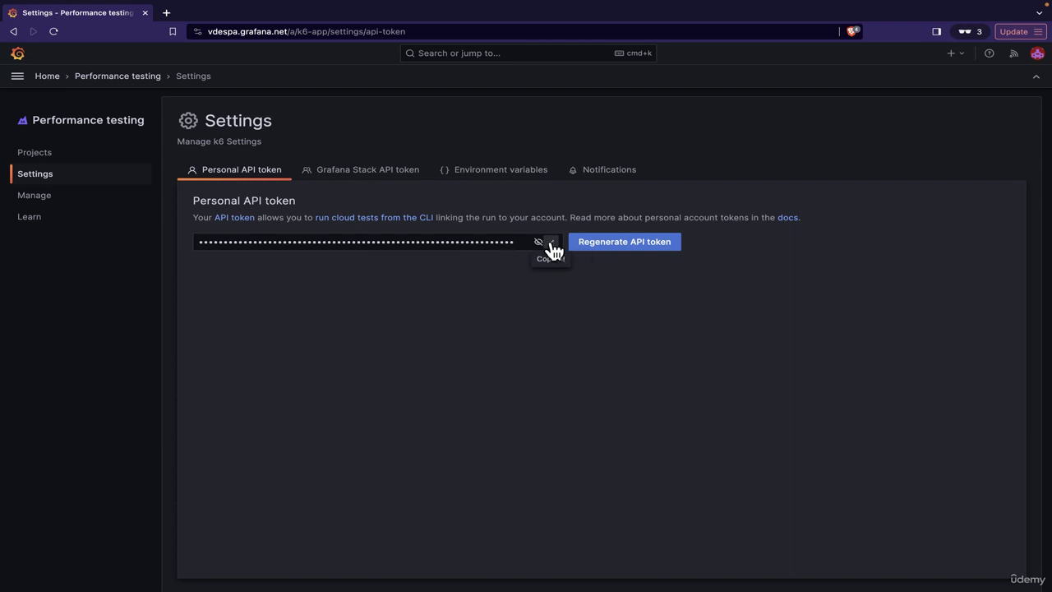
# Step: Regenerate the personal API token and copy the new token to the clipboard
pyautogui.click(608, 251)
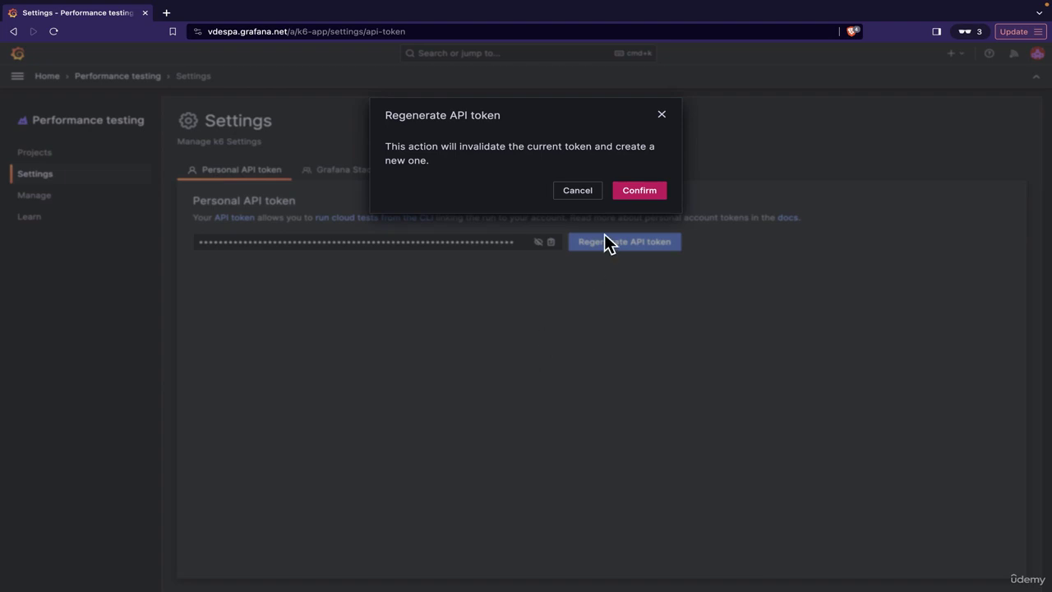
pyautogui.click(639, 192)
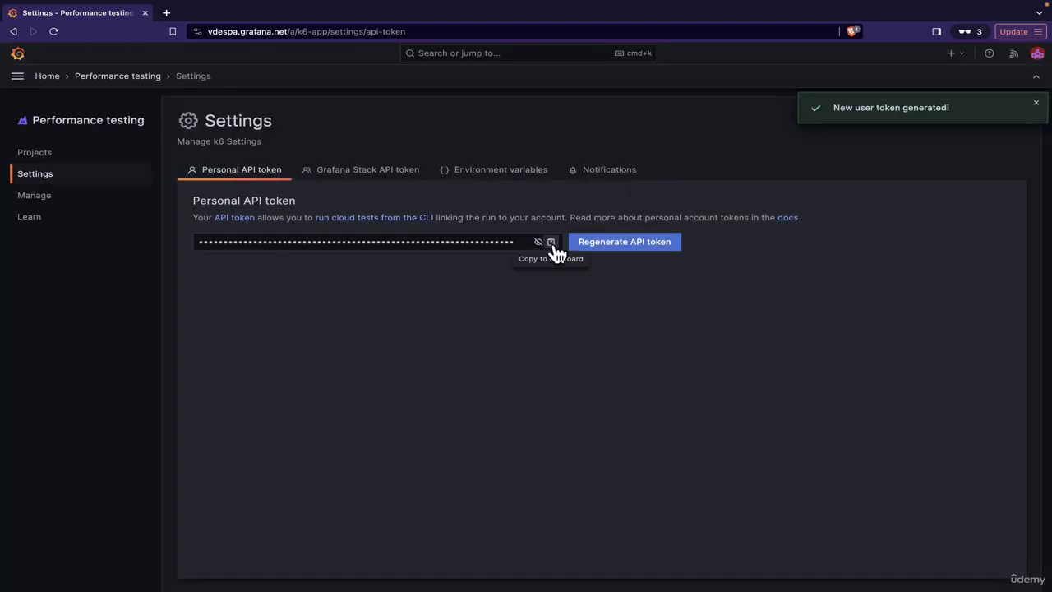
pyautogui.click(552, 244)
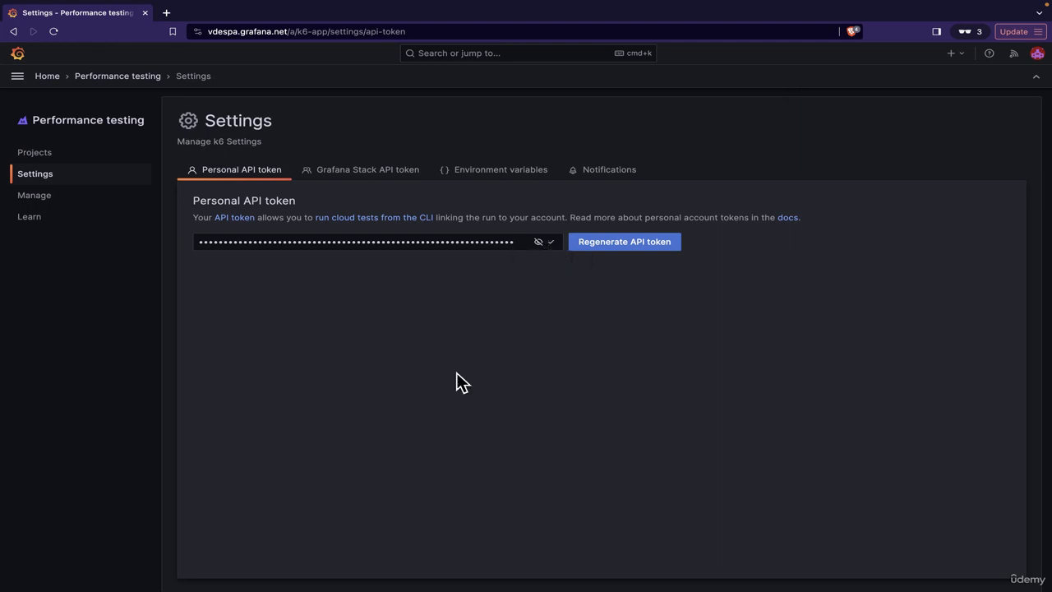
# Step: Switch back to VS Code, clear the terminal and run "k6 login cloud --token" with the copied API token pasted in
pyautogui.hotkey('ctrl', 'Left')
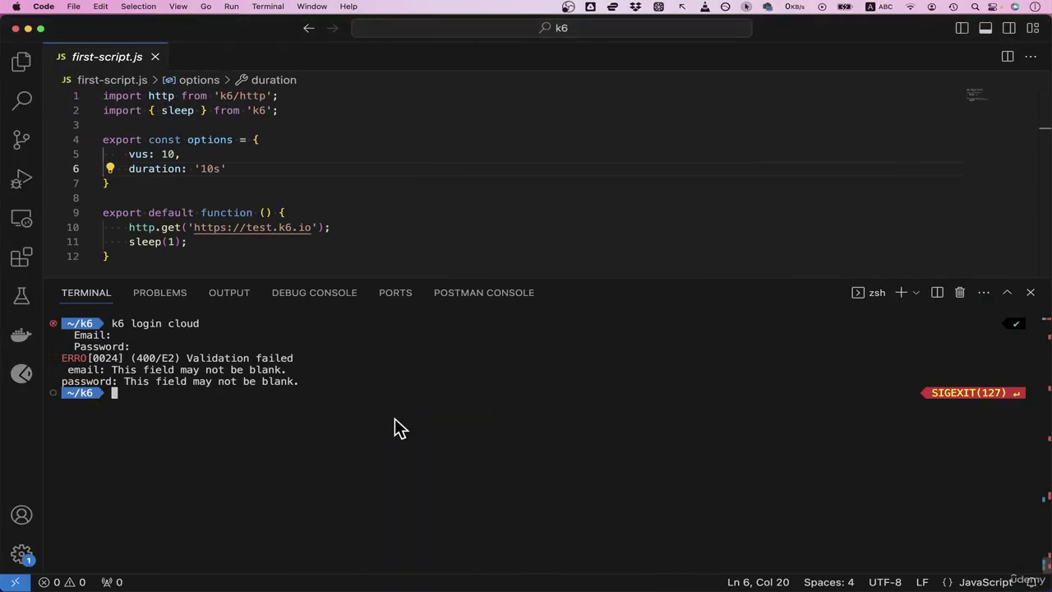
pyautogui.press('super+k')
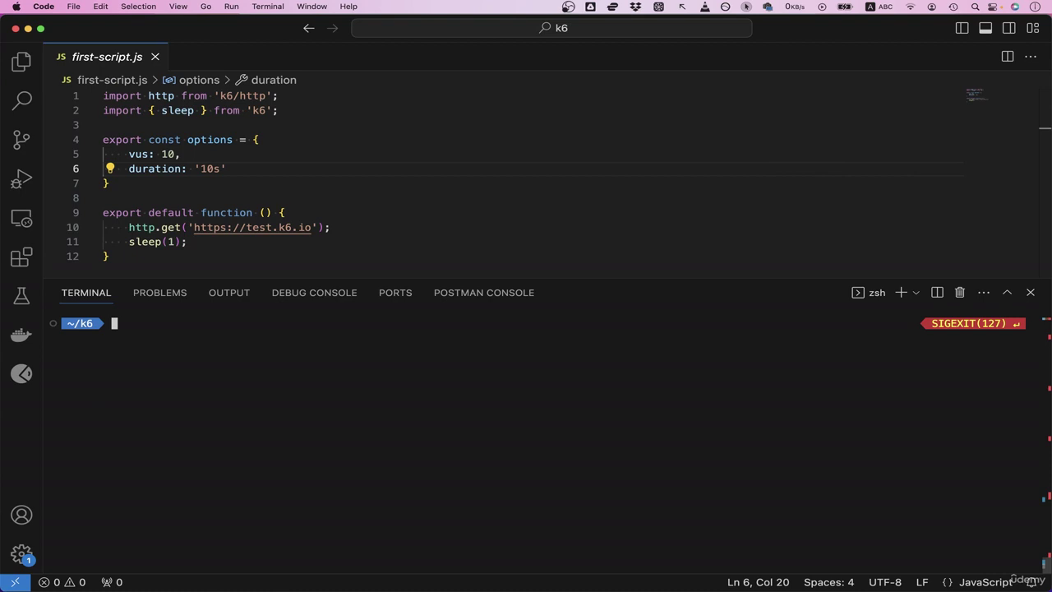
pyautogui.press('super+v')
pyautogui.write('--token')
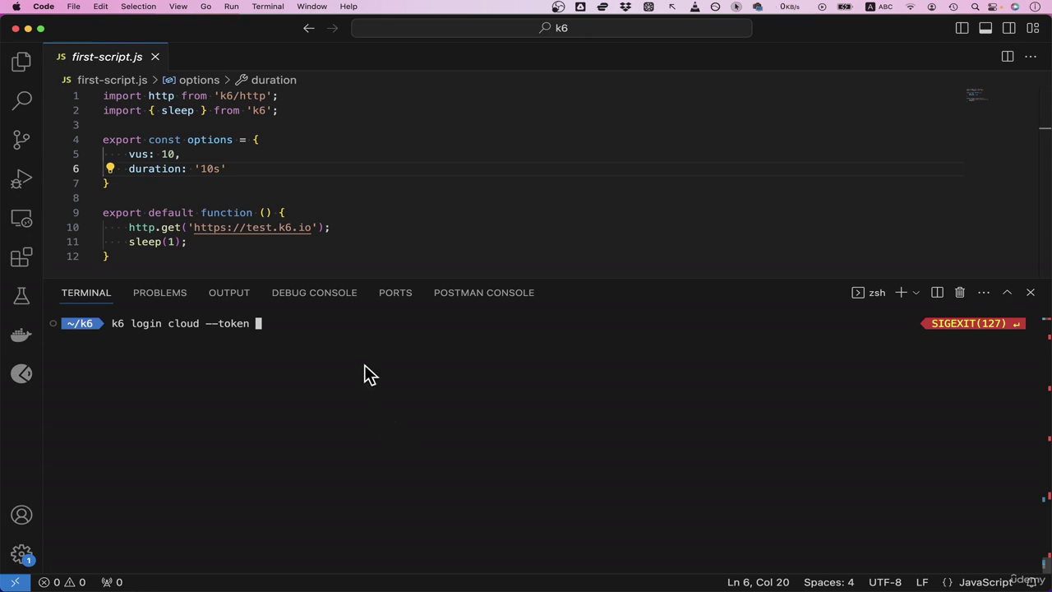
pyautogui.press('super+v')
pyautogui.click(818, 340)
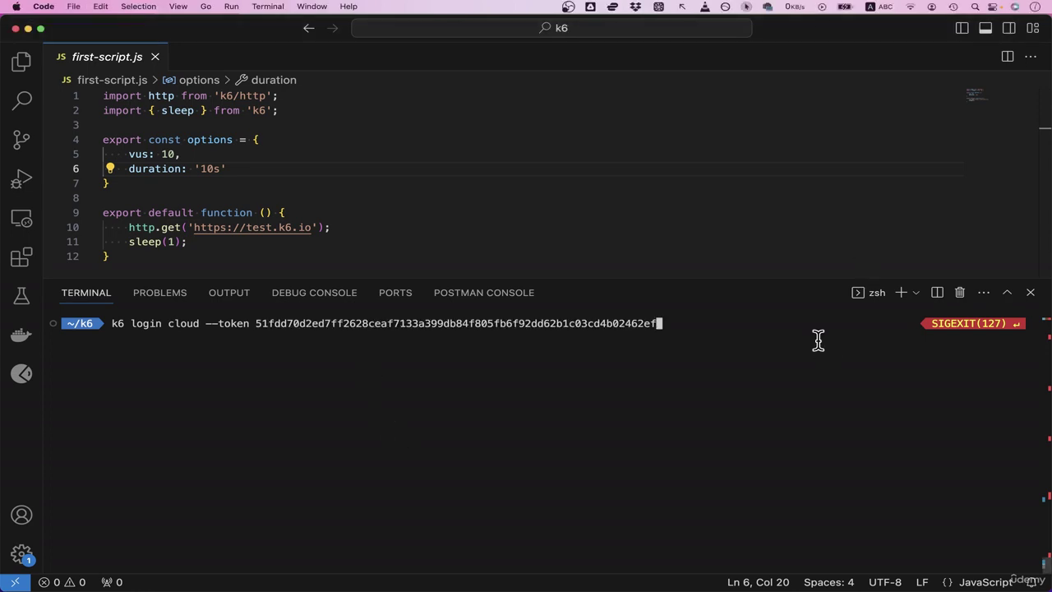
pyautogui.press('Return')
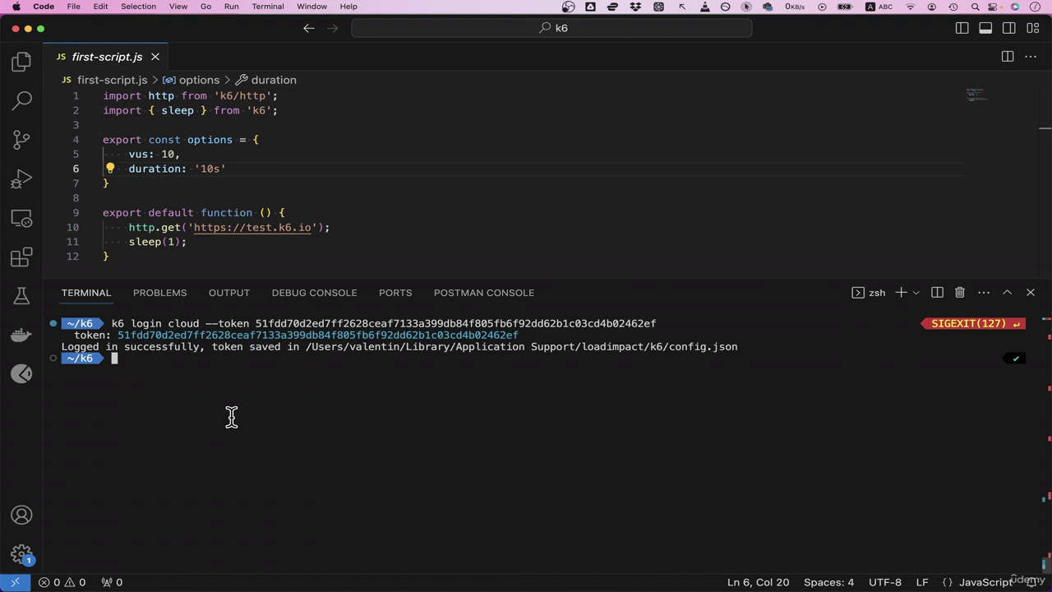
# Step: Start the test in the cloud by running "k6 cloud first-script.js" in the terminal
pyautogui.write('k6 cloud fir')
pyautogui.press('Tab')
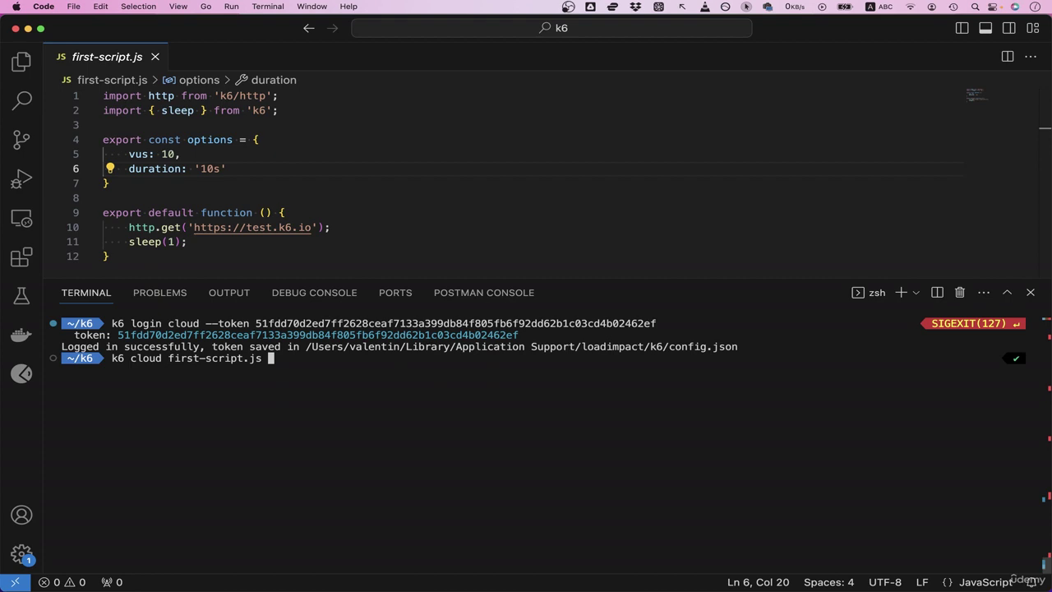
pyautogui.click(150, 374)
pyautogui.press('Return')
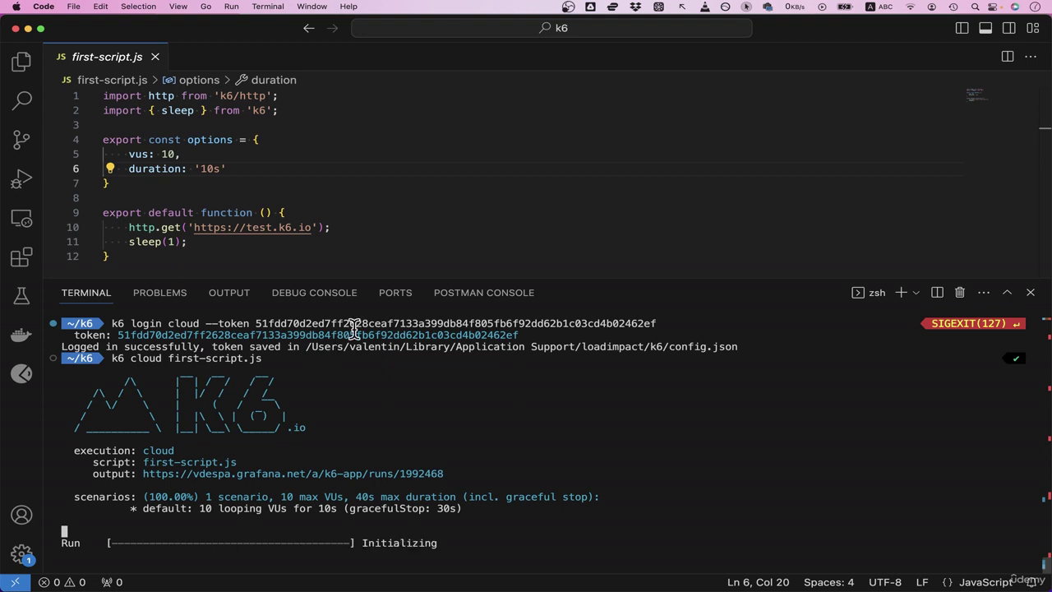
pyautogui.click(223, 446)
pyautogui.moveTo(221, 448); pyautogui.dragTo(183, 450)
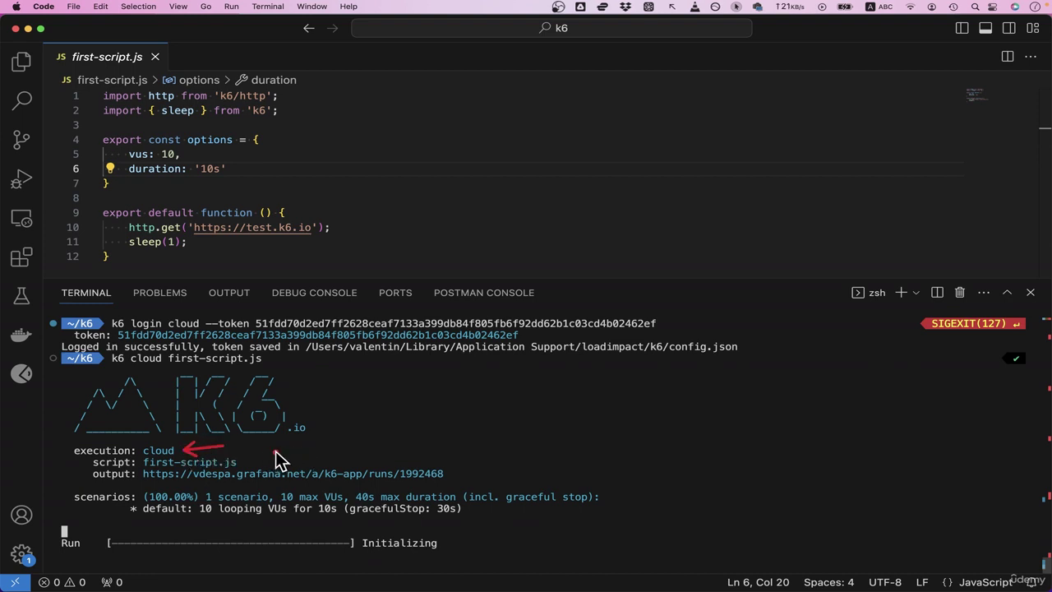
pyautogui.moveTo(276, 454); pyautogui.dragTo(245, 462)
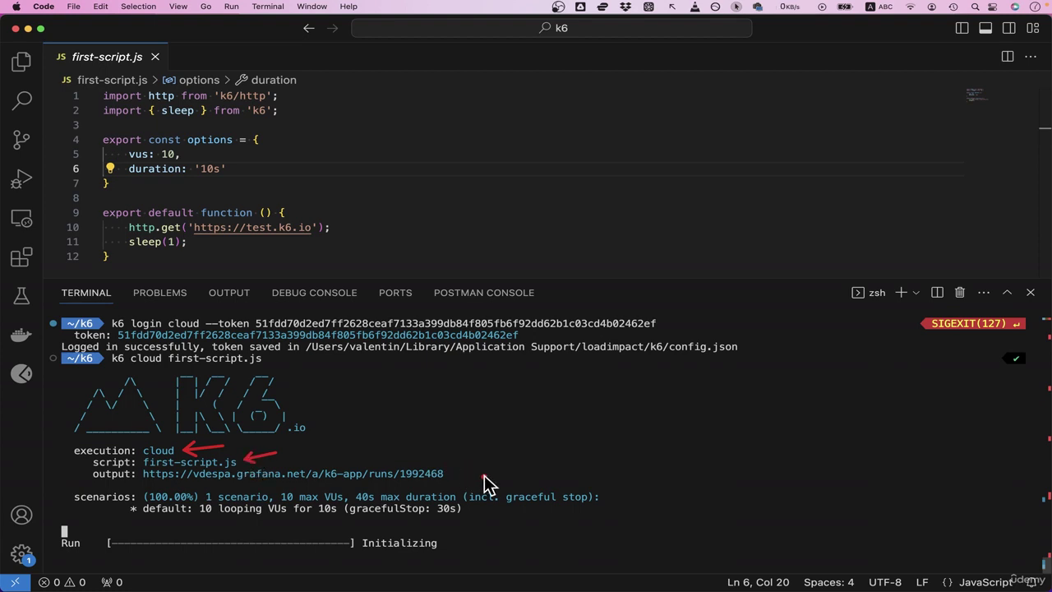
pyautogui.moveTo(483, 475); pyautogui.dragTo(450, 474)
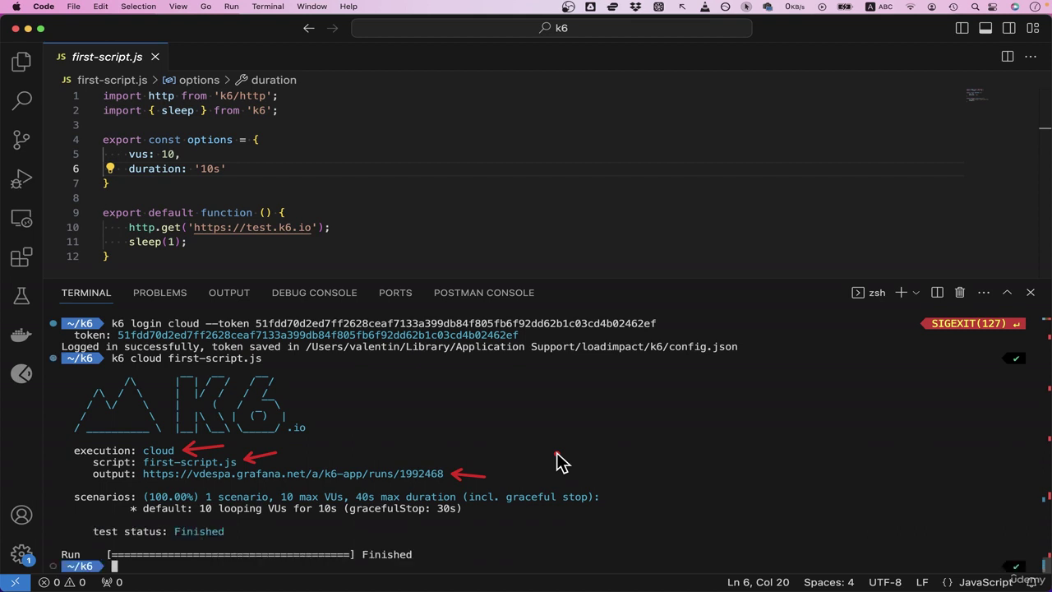
pyautogui.press('Escape')
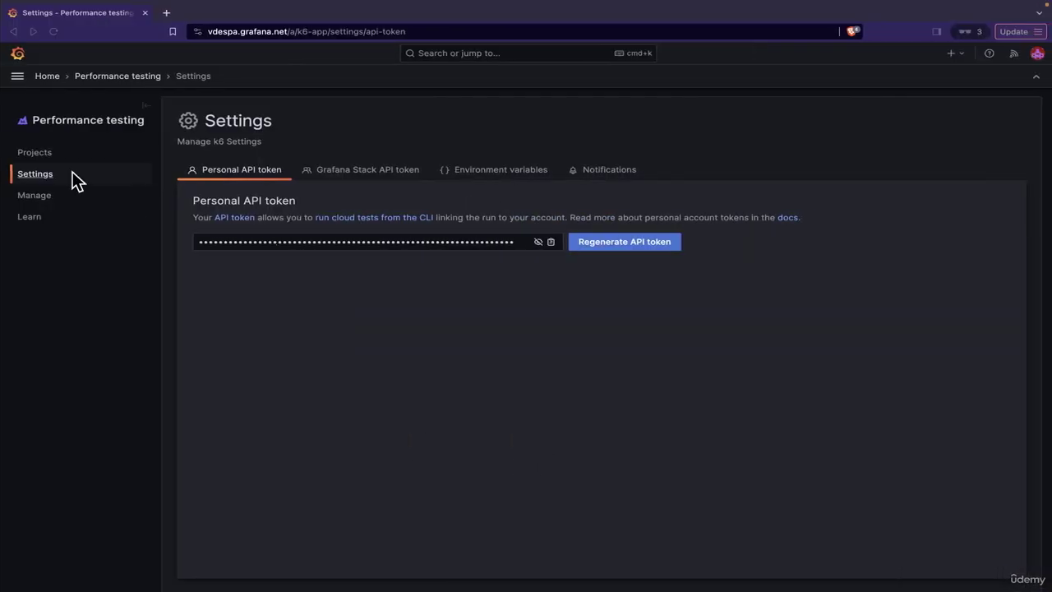
# Step: Switch to Grafana in the browser and open the most recent first-script.js run from the Default project
pyautogui.click(64, 130)
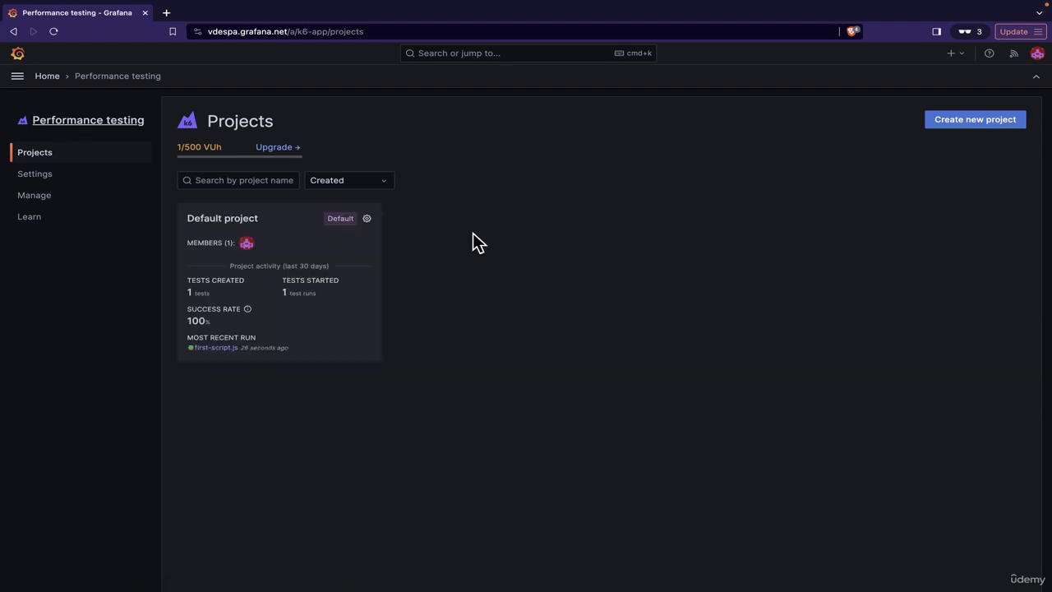
pyautogui.click(215, 348)
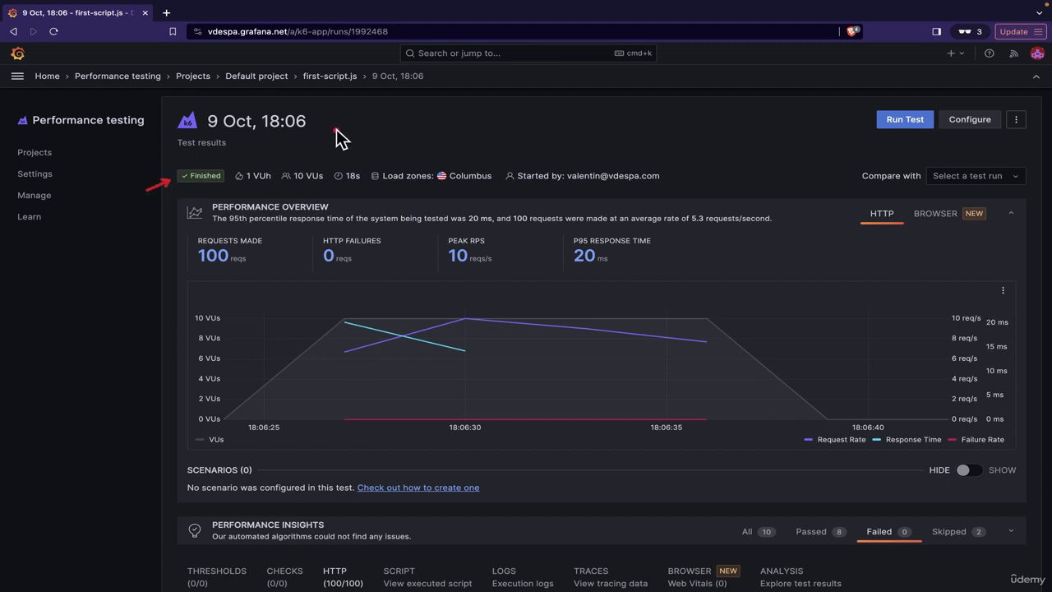
# Step: Examine the run's start time, VU hours, virtual users, duration, load zone, request metrics, performance chart and detailed HTTP results
pyautogui.moveTo(336, 130); pyautogui.dragTo(316, 126)
pyautogui.moveTo(273, 153); pyautogui.dragTo(262, 164)
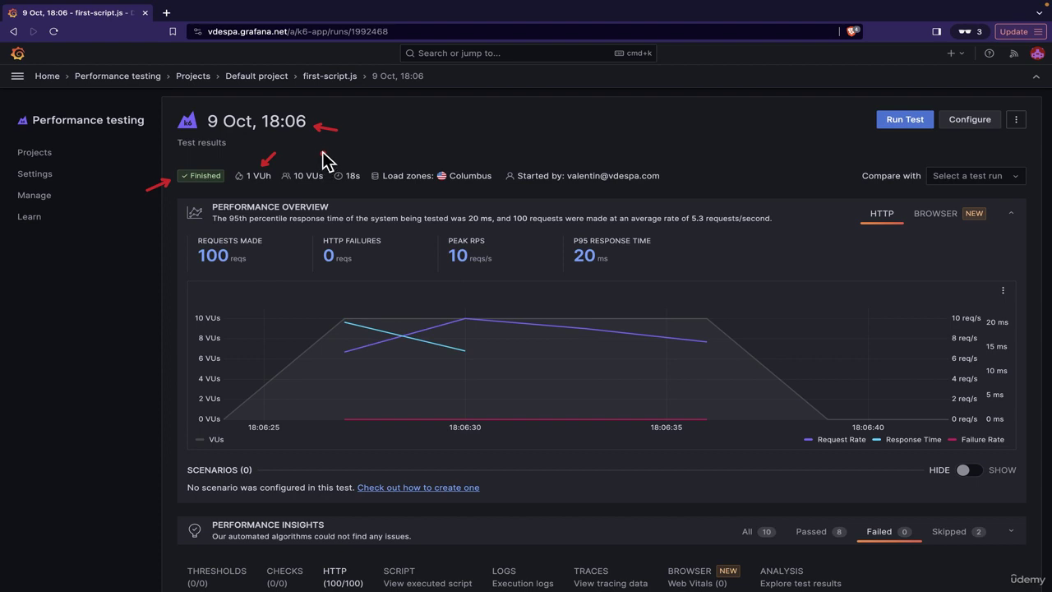
pyautogui.moveTo(315, 146); pyautogui.dragTo(311, 162)
pyautogui.moveTo(412, 155); pyautogui.dragTo(354, 164)
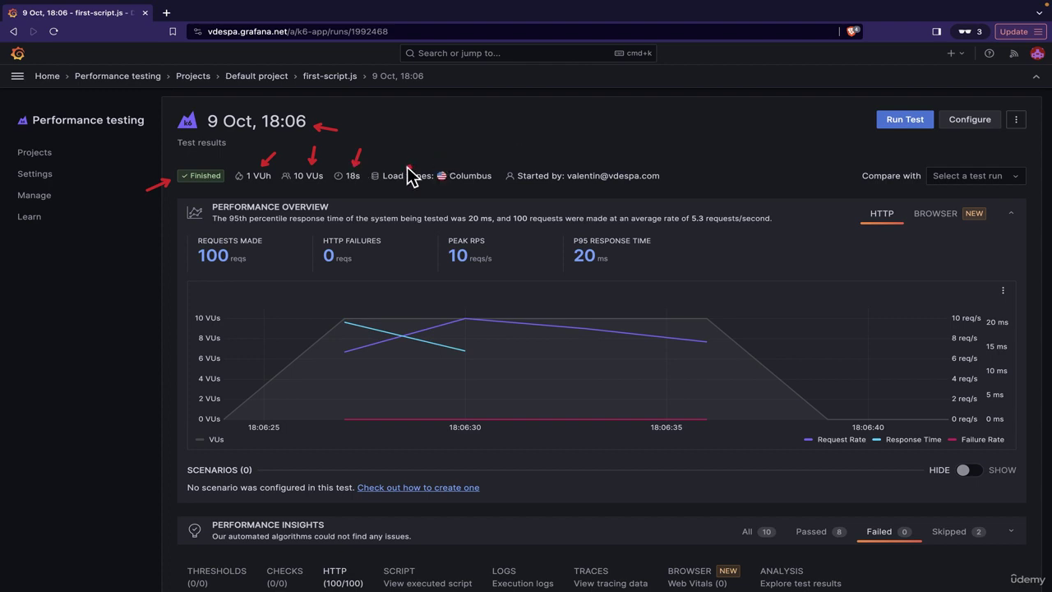
pyautogui.moveTo(507, 148); pyautogui.dragTo(486, 165)
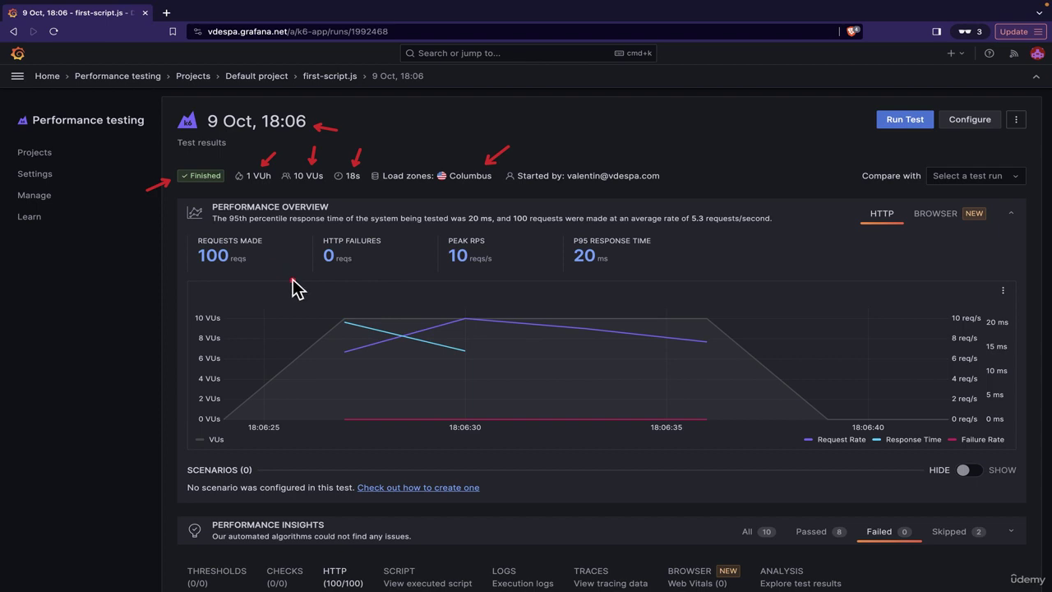
pyautogui.moveTo(294, 280); pyautogui.dragTo(276, 263)
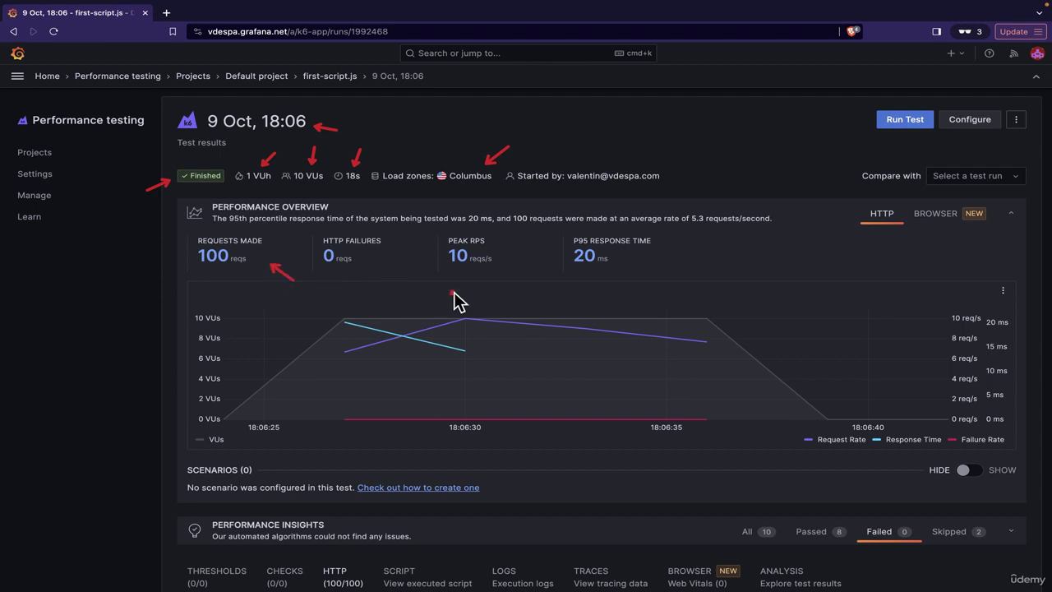
pyautogui.moveTo(483, 301); pyautogui.dragTo(482, 280)
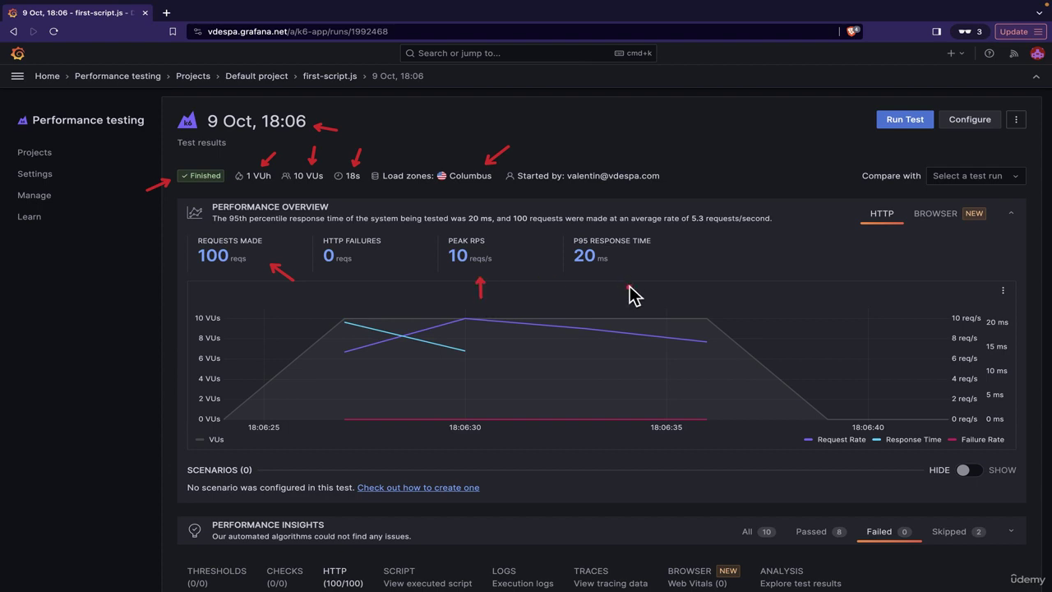
pyautogui.moveTo(630, 286); pyautogui.dragTo(612, 271)
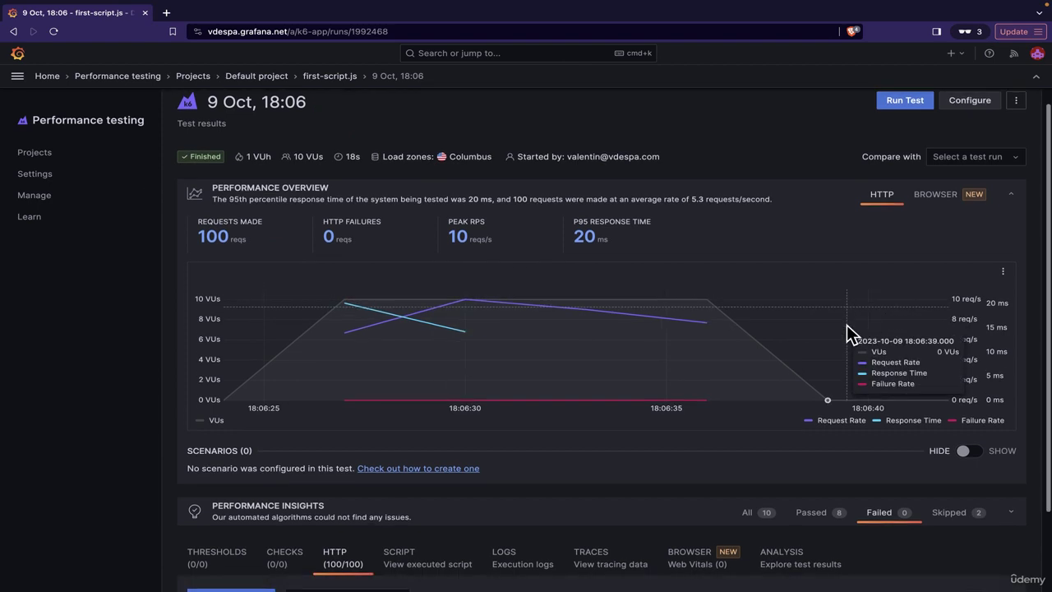
pyautogui.scroll(-3, 846, 325)
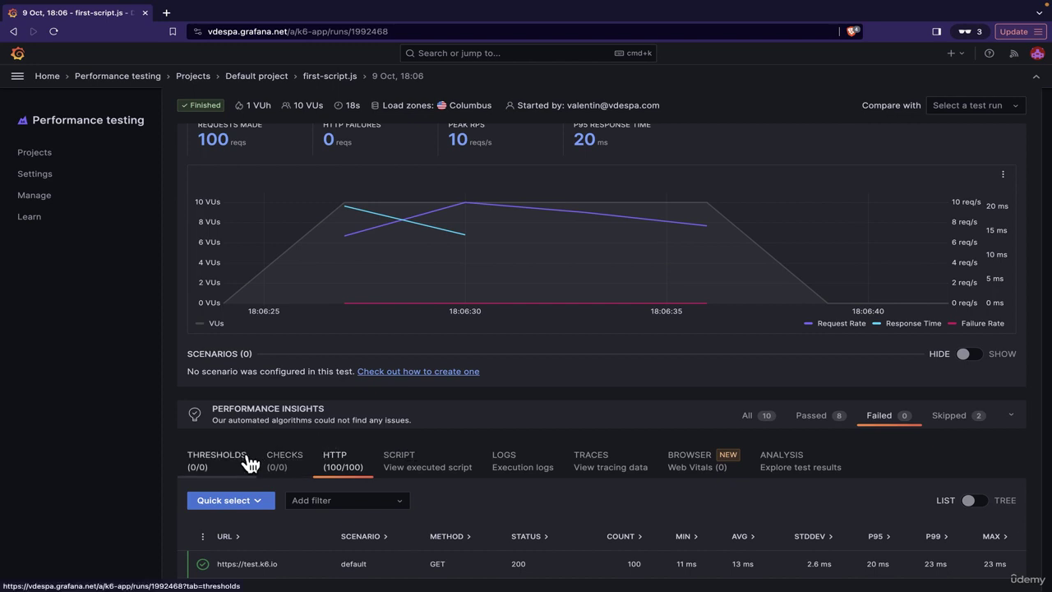
pyautogui.scroll(3, 436, 368)
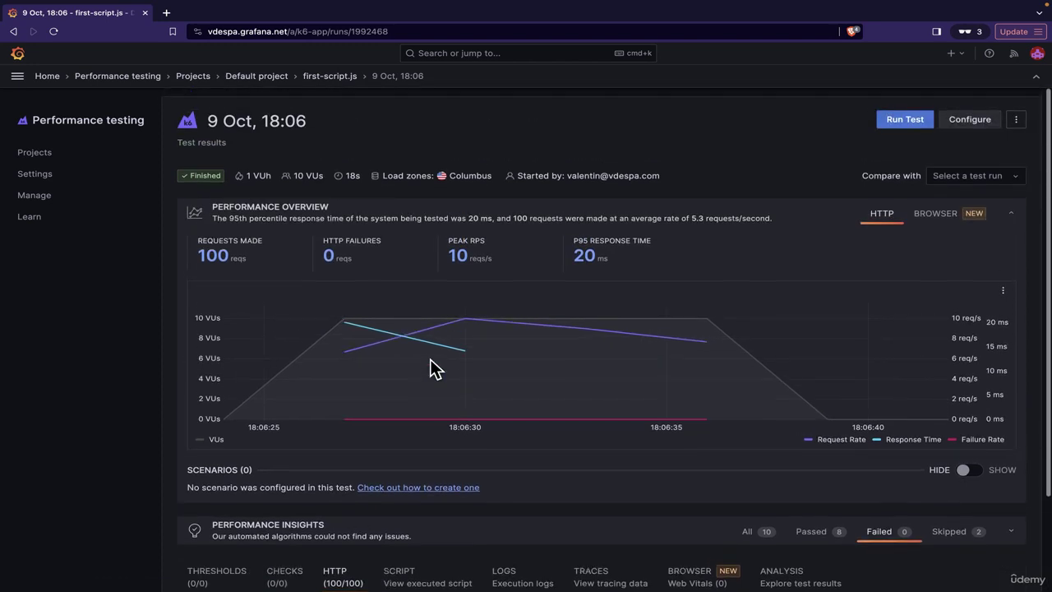